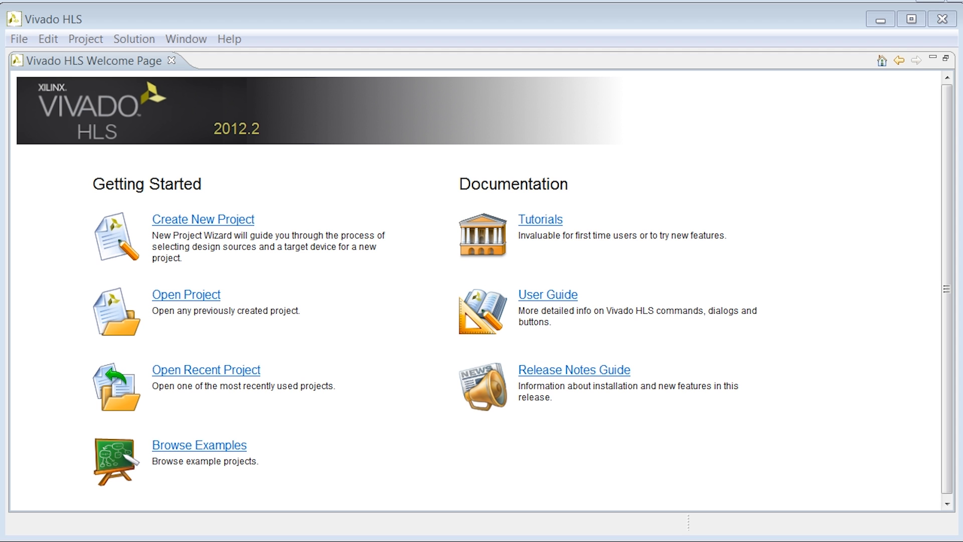
Choose the array_arith project from the Coding Style Examples and proceed to its project location
{"action": "left_click", "coordinate": [214, 445]}
{"action": "left_click_drag", "start_coordinate": [413, 2], "coordinate": [399, 90]}
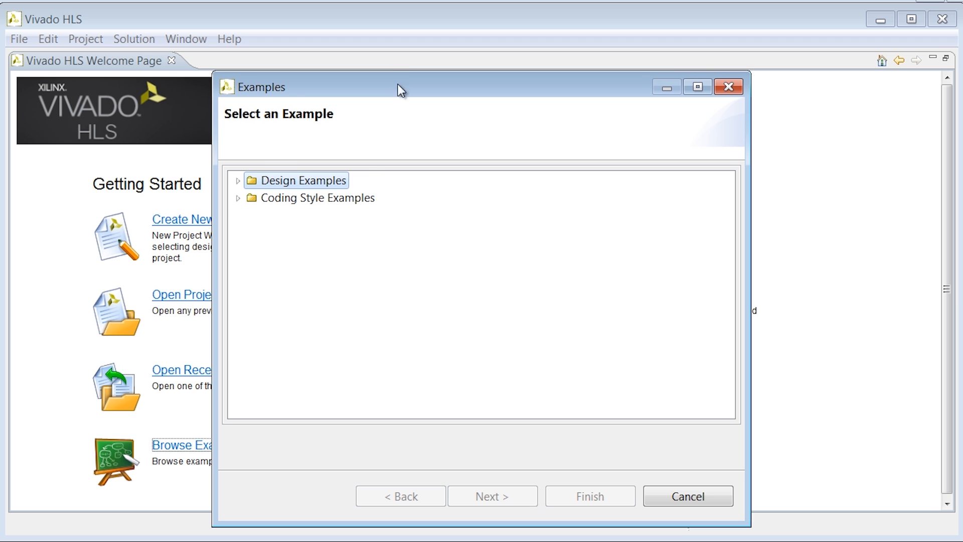
{"action": "left_click", "coordinate": [238, 197]}
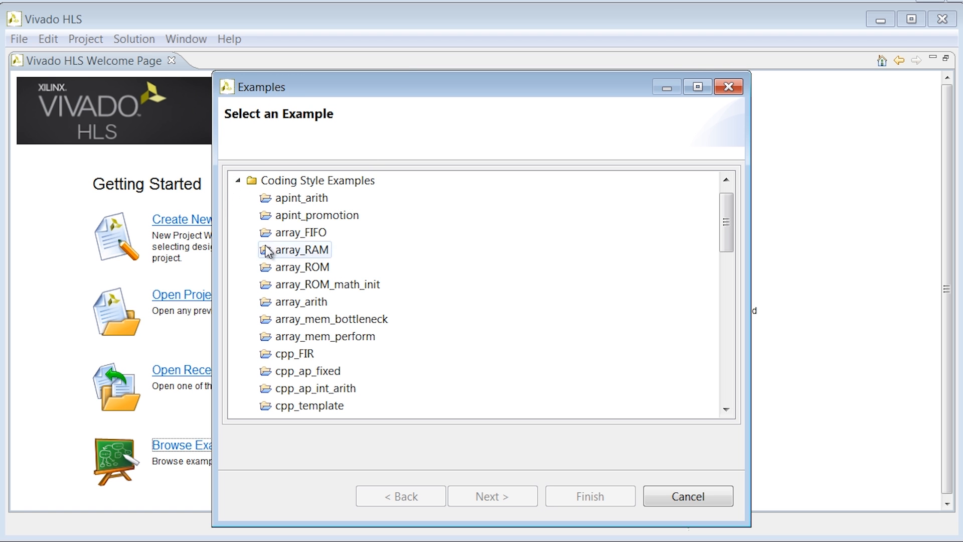
{"action": "left_click", "coordinate": [276, 302]}
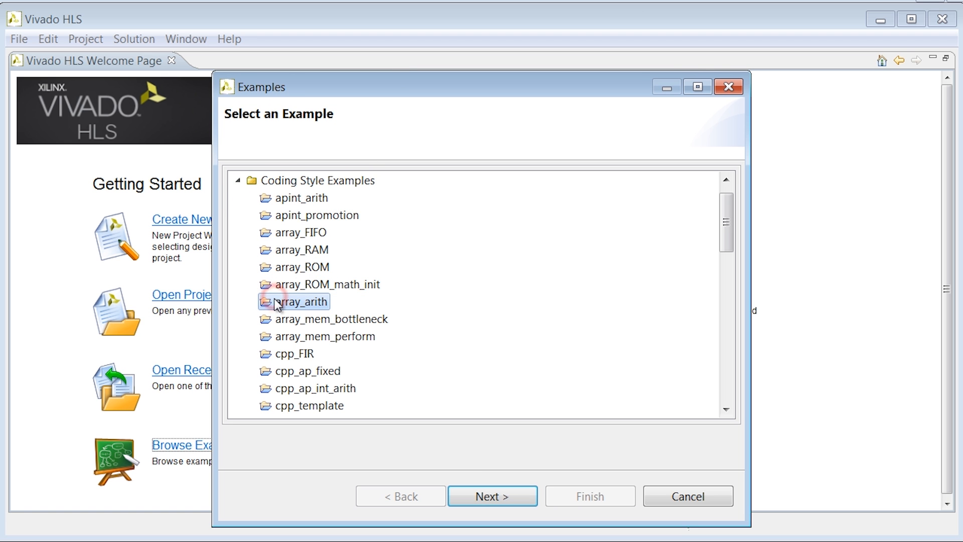
{"action": "left_click", "coordinate": [489, 497]}
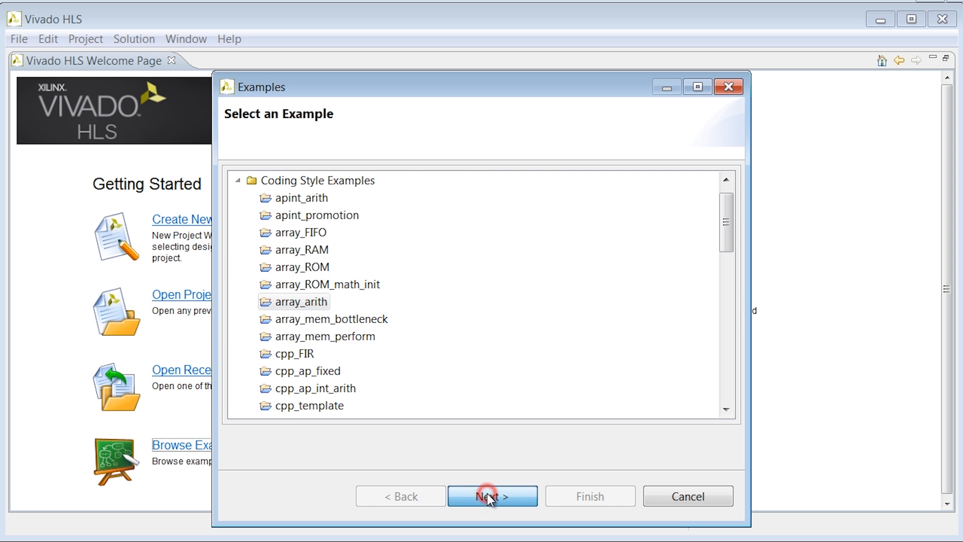
Create the example project in C:\Vivado_HLS\Examples and run C synthesis on it
{"action": "left_click", "coordinate": [428, 221]}
{"action": "left_click_drag", "start_coordinate": [430, 227], "coordinate": [292, 234]}
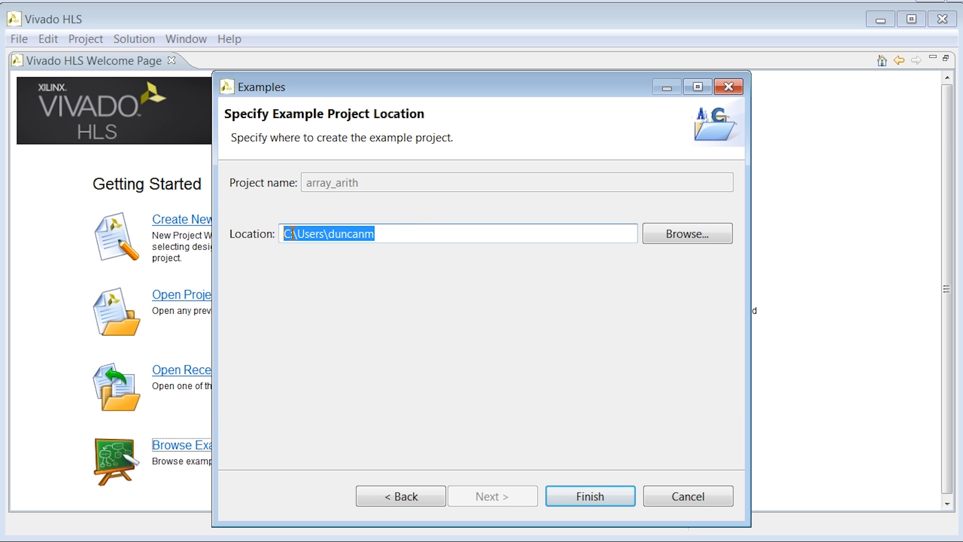
{"action": "type", "text": "C:\\Vivado_HLS\\Examples"}
{"action": "left_click", "coordinate": [592, 488]}
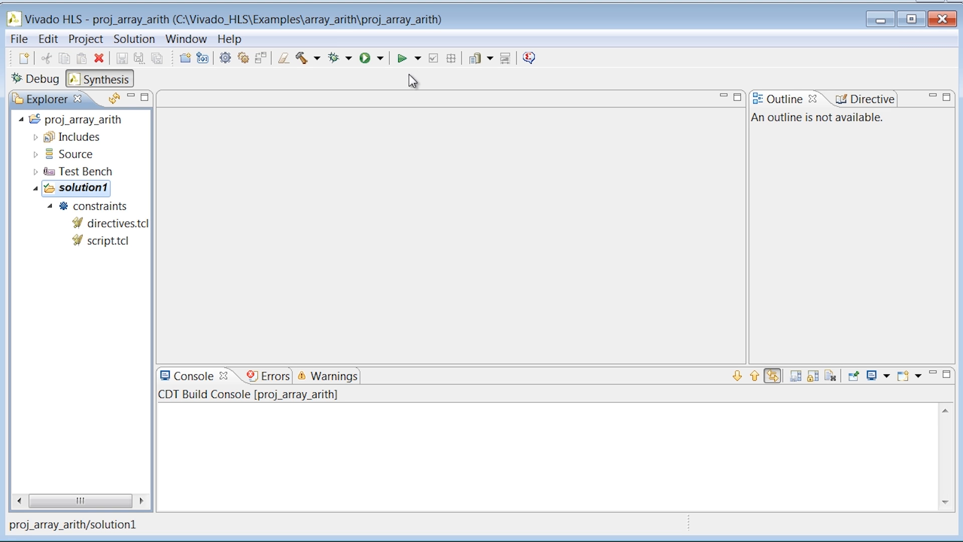
{"action": "left_click", "coordinate": [404, 59]}
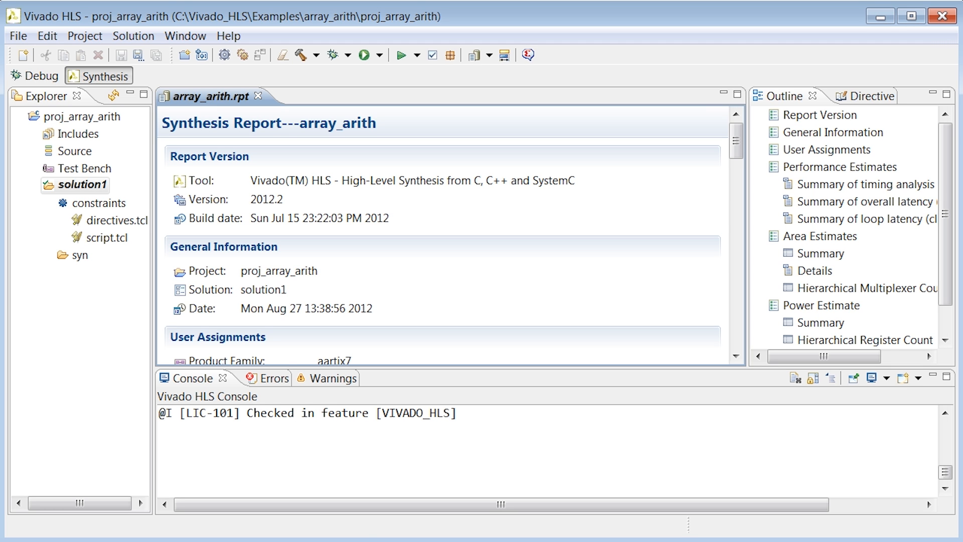
Export the synthesized RTL in Pcore for EDK format, viewing the IP identification settings without changing them
{"action": "left_click", "coordinate": [450, 55]}
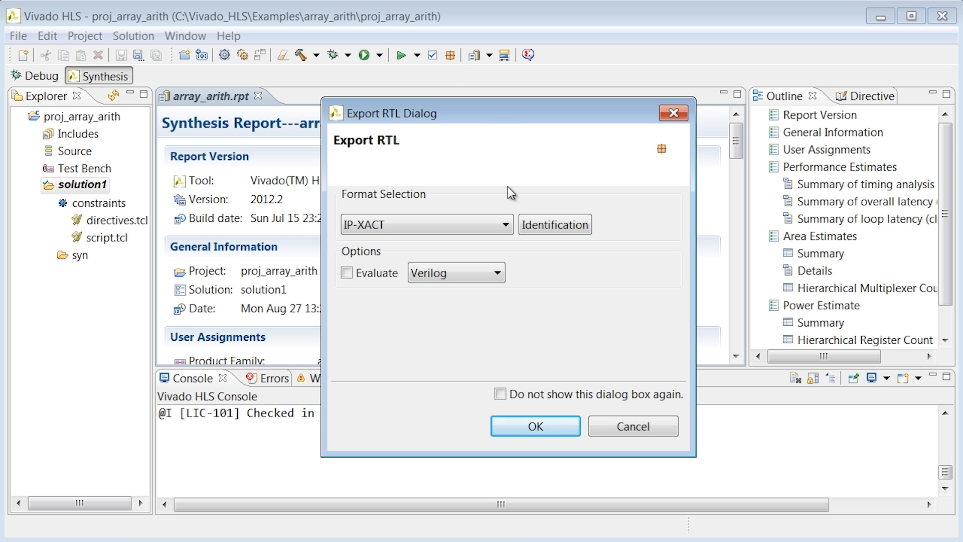
{"action": "left_click", "coordinate": [505, 224]}
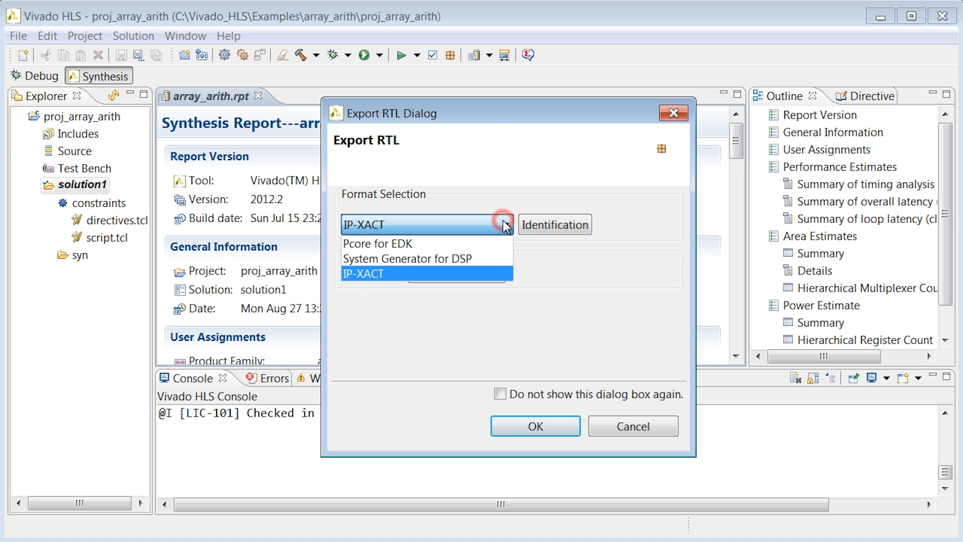
{"action": "left_click", "coordinate": [486, 241]}
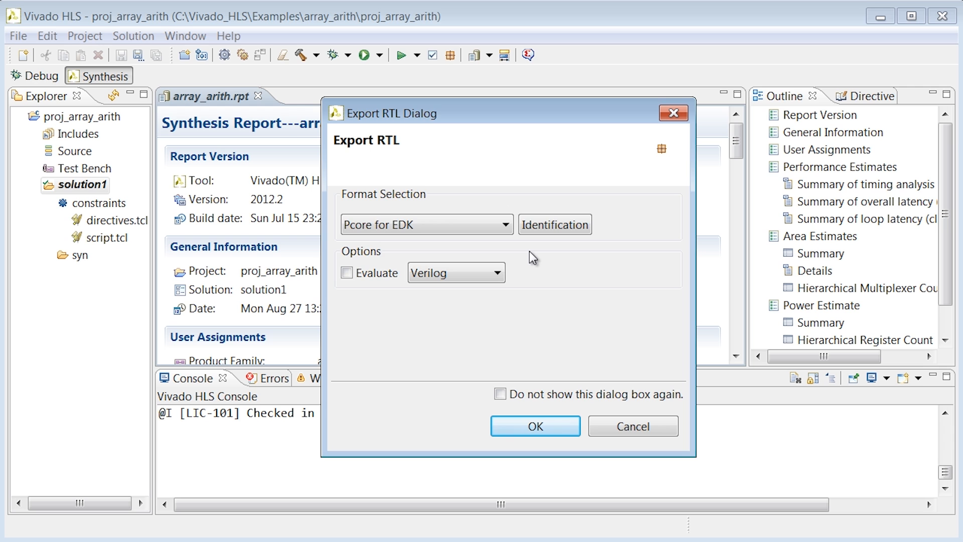
{"action": "left_click", "coordinate": [547, 225]}
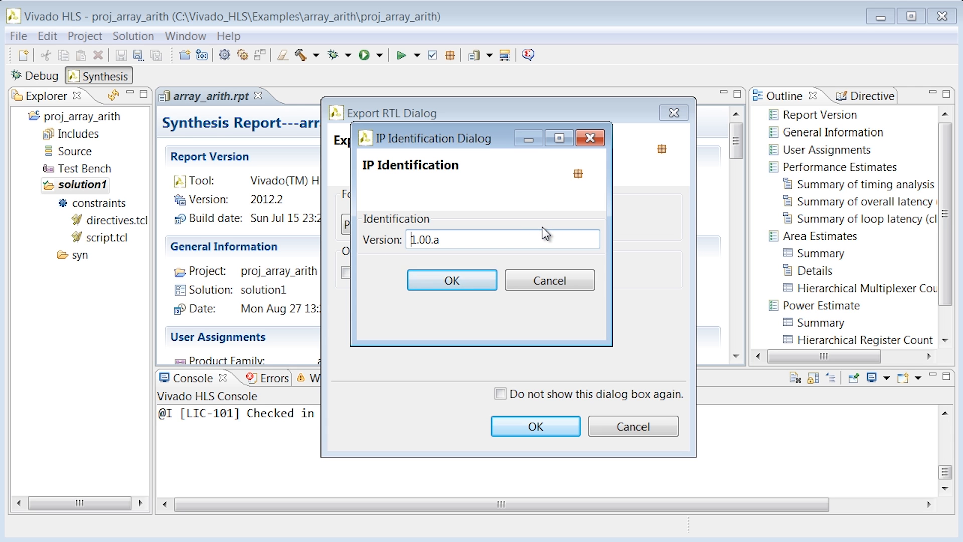
{"action": "left_click", "coordinate": [533, 280]}
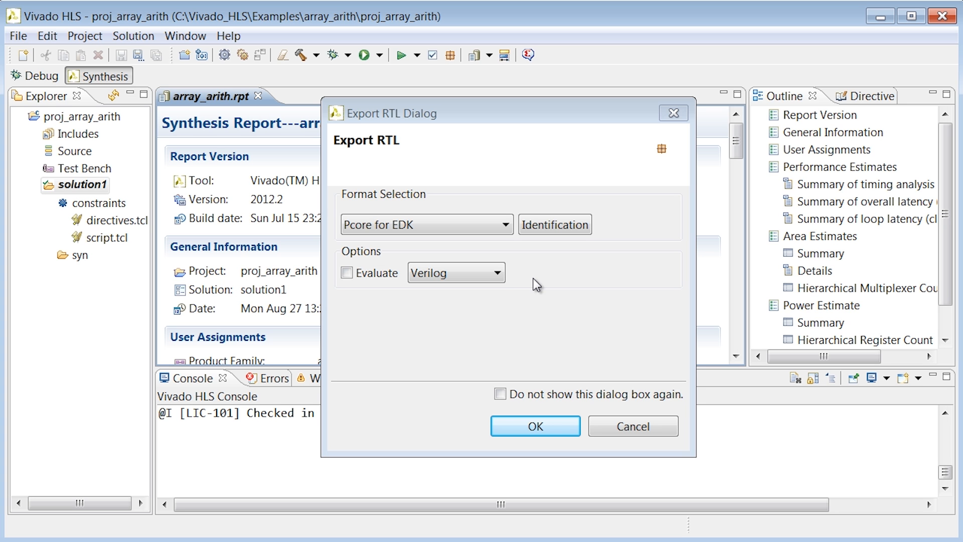
{"action": "left_click", "coordinate": [535, 426]}
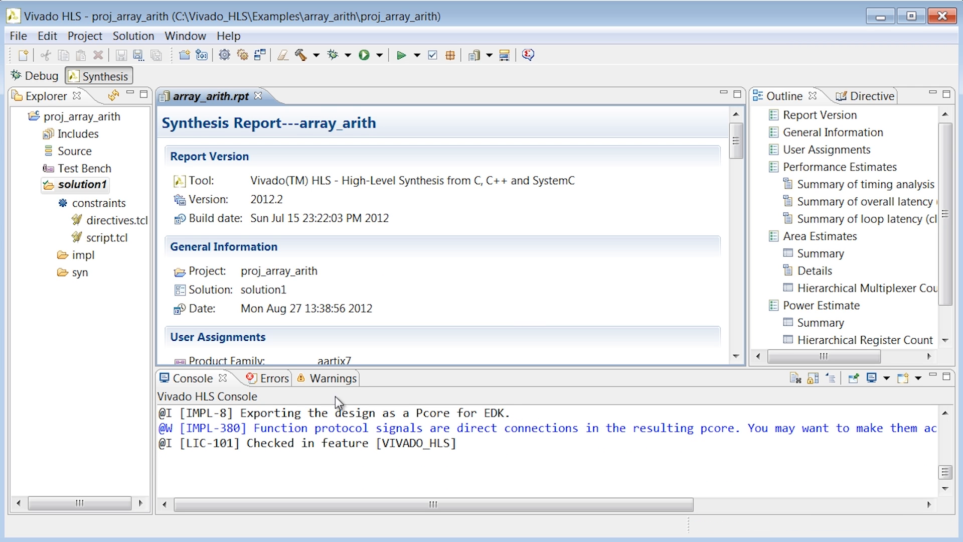
Examine the pcores, verilog and vhdl folders under impl, plus the performance and area estimates in the synthesis report
{"action": "left_click", "coordinate": [48, 255]}
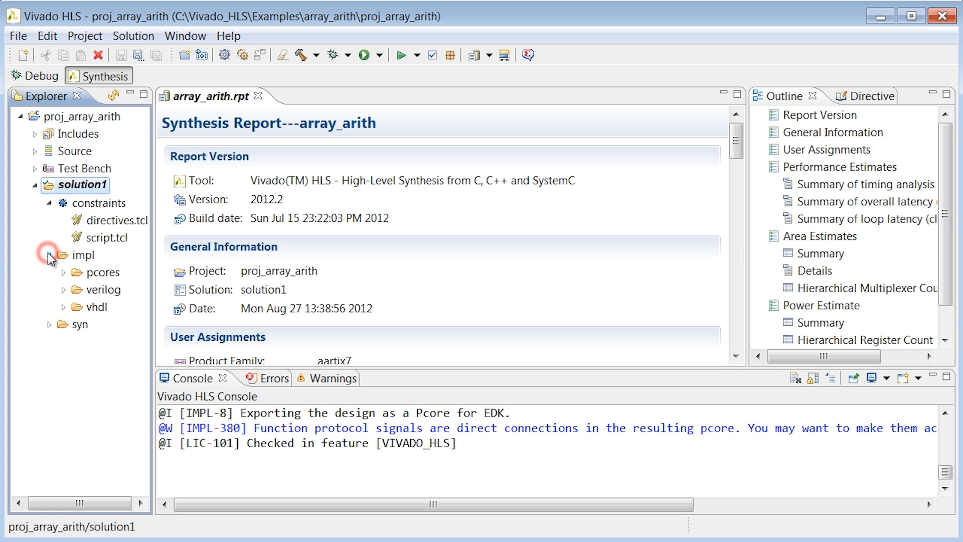
{"action": "left_click", "coordinate": [60, 255]}
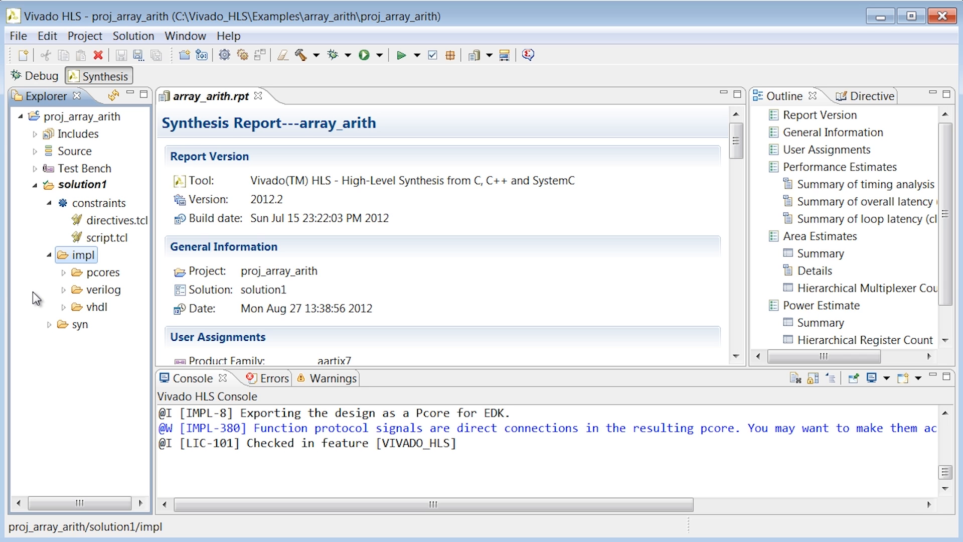
{"action": "left_click", "coordinate": [83, 272]}
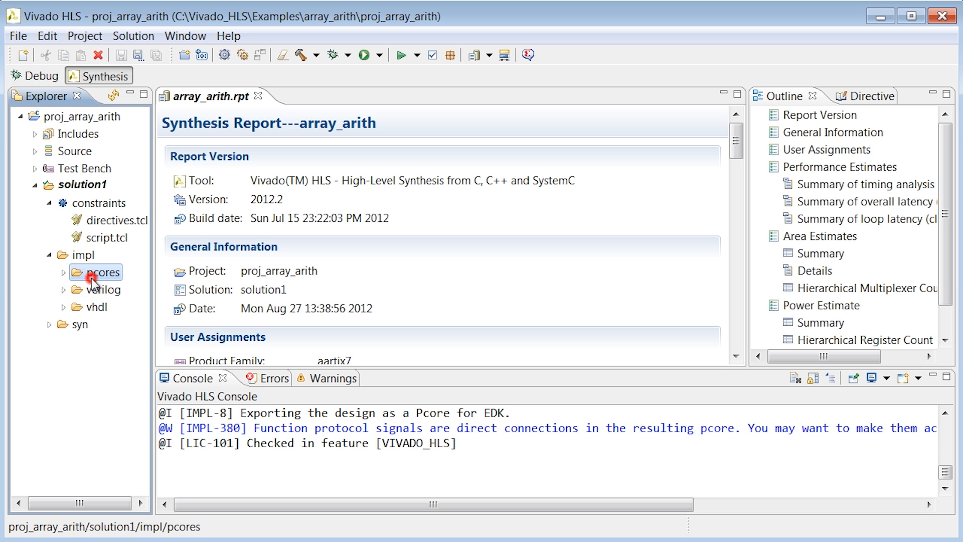
{"action": "left_click", "coordinate": [64, 272]}
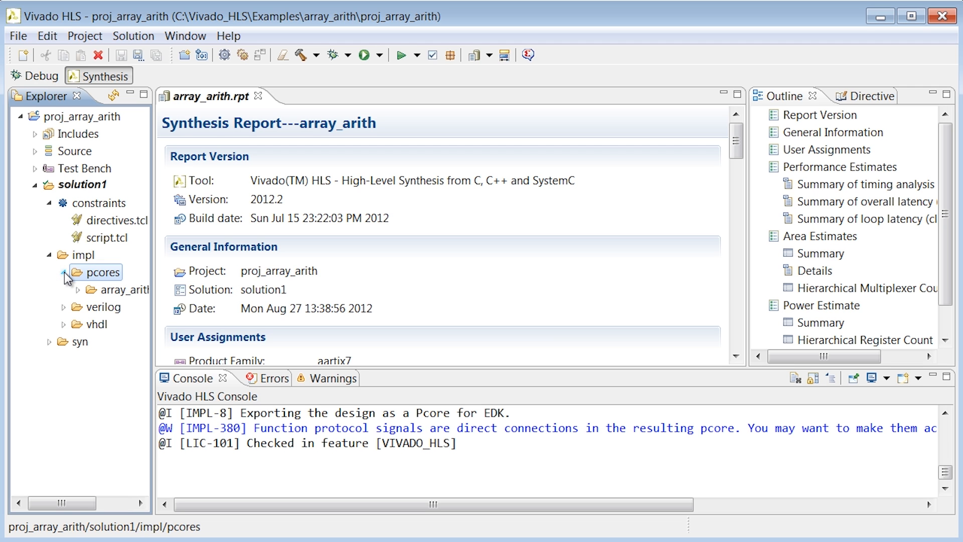
{"action": "left_click", "coordinate": [64, 274]}
{"action": "left_click", "coordinate": [73, 290]}
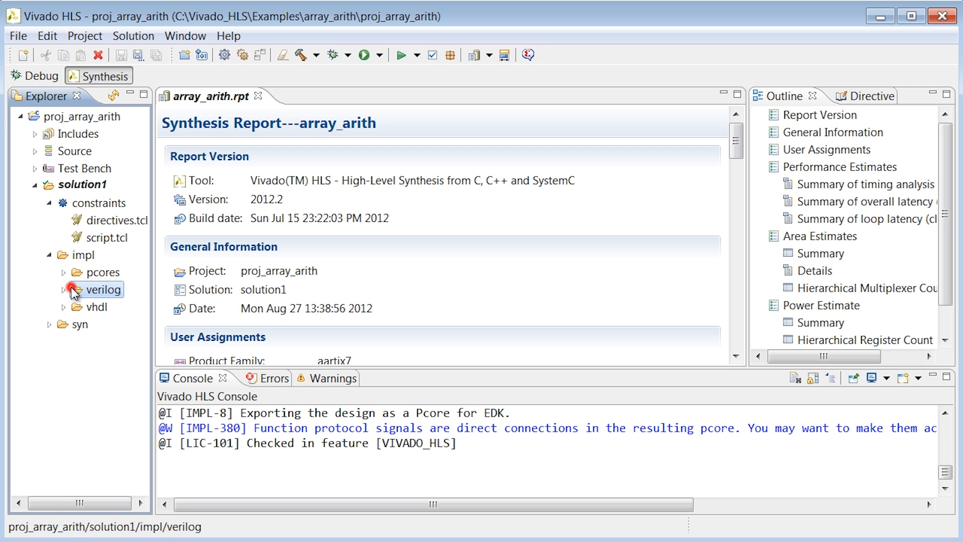
{"action": "left_click", "coordinate": [73, 307]}
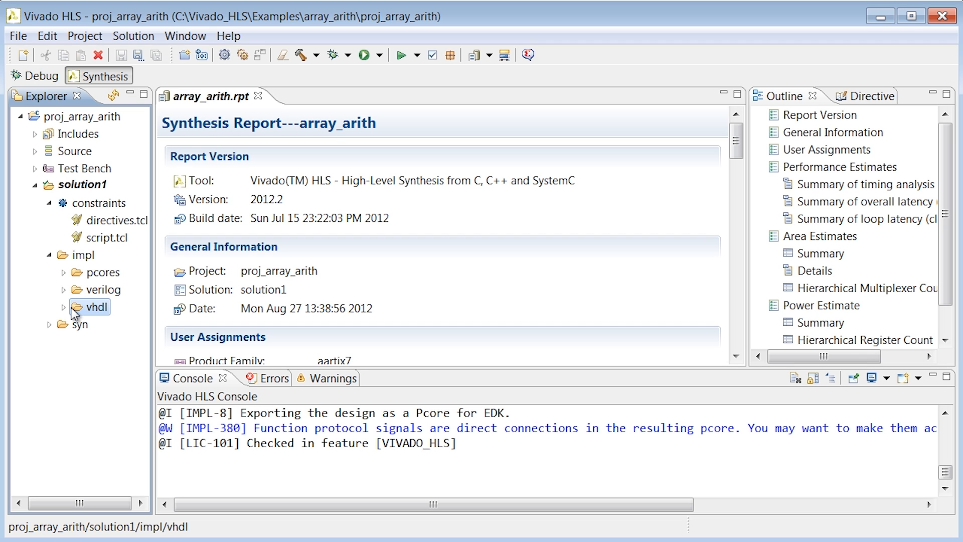
{"action": "left_click", "coordinate": [62, 308]}
{"action": "left_click", "coordinate": [62, 307]}
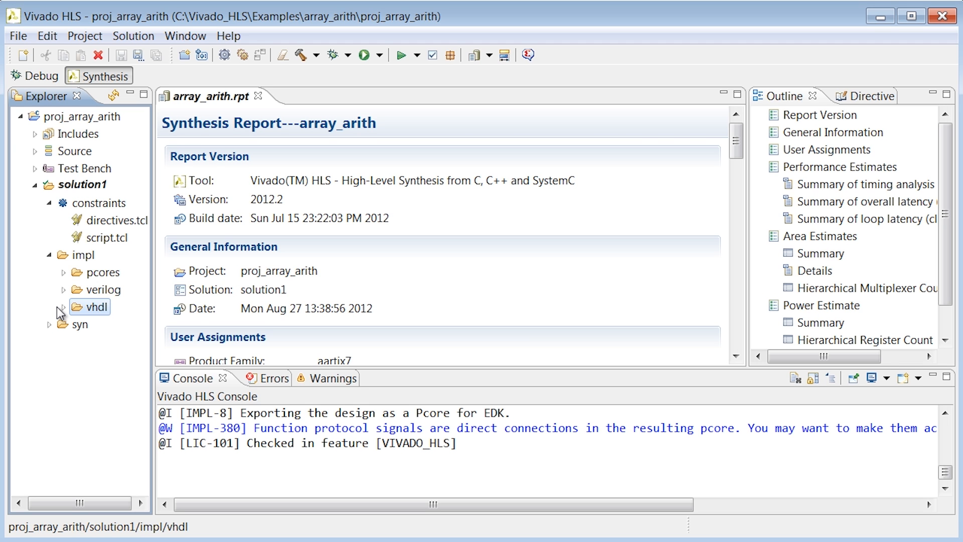
{"action": "left_click", "coordinate": [831, 171]}
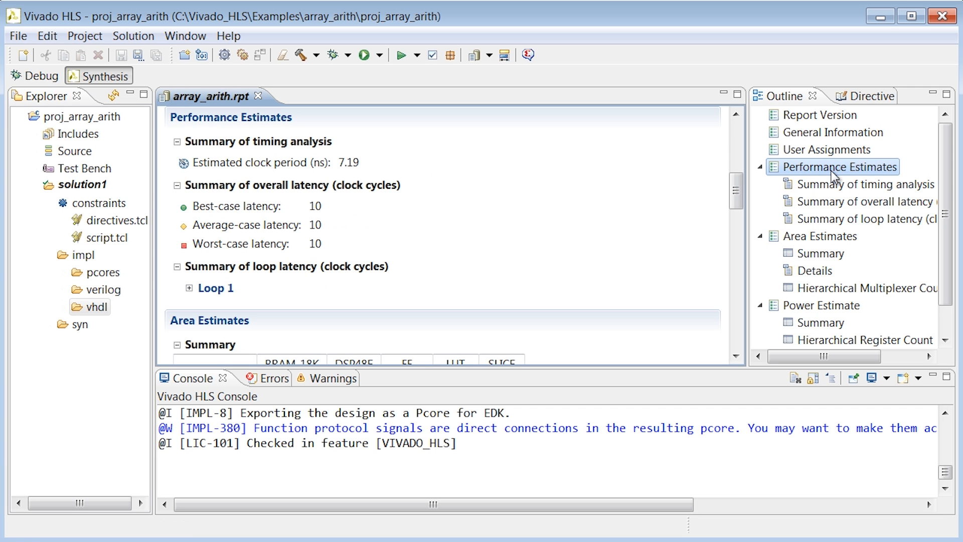
{"action": "left_click", "coordinate": [832, 237]}
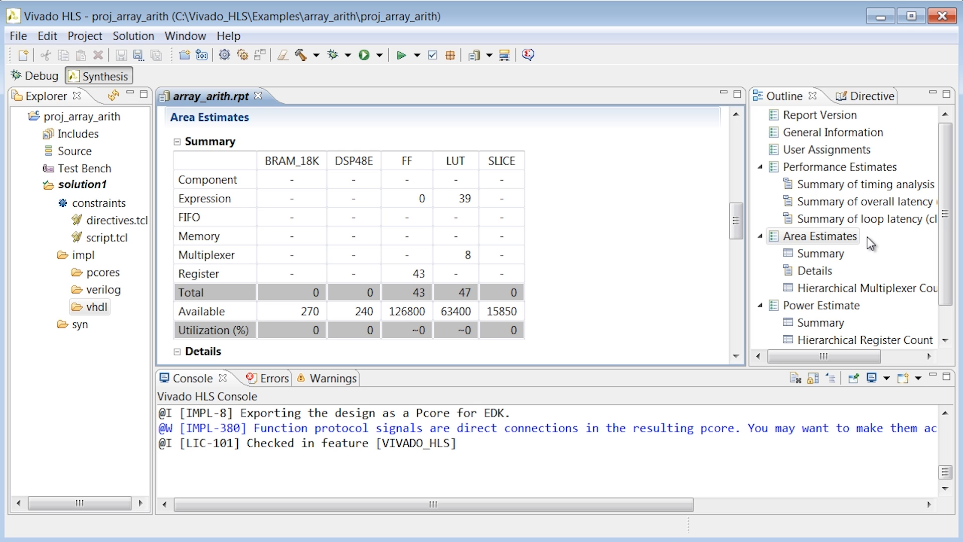
Export the RTL again as Pcore for EDK with Evaluate enabled for Verilog
{"action": "left_click", "coordinate": [452, 55]}
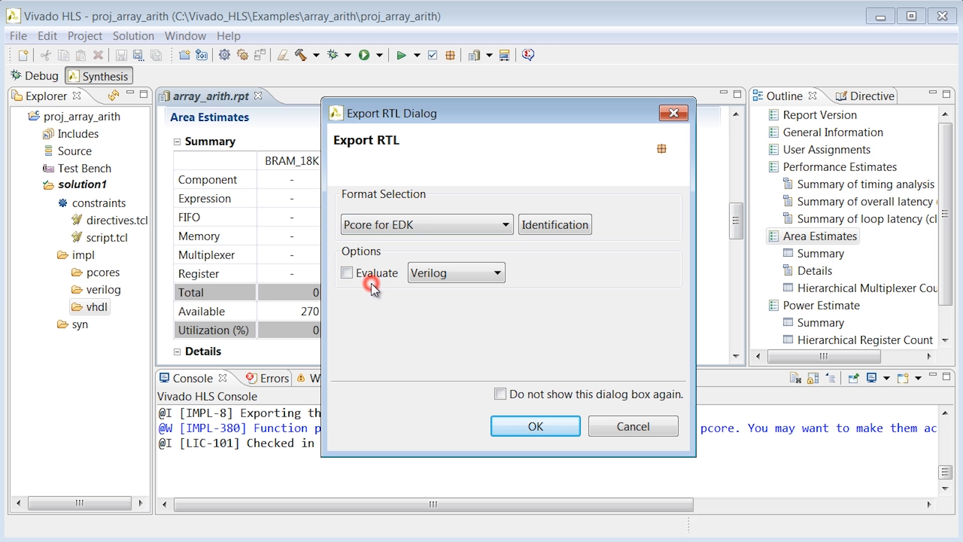
{"action": "left_click", "coordinate": [346, 275]}
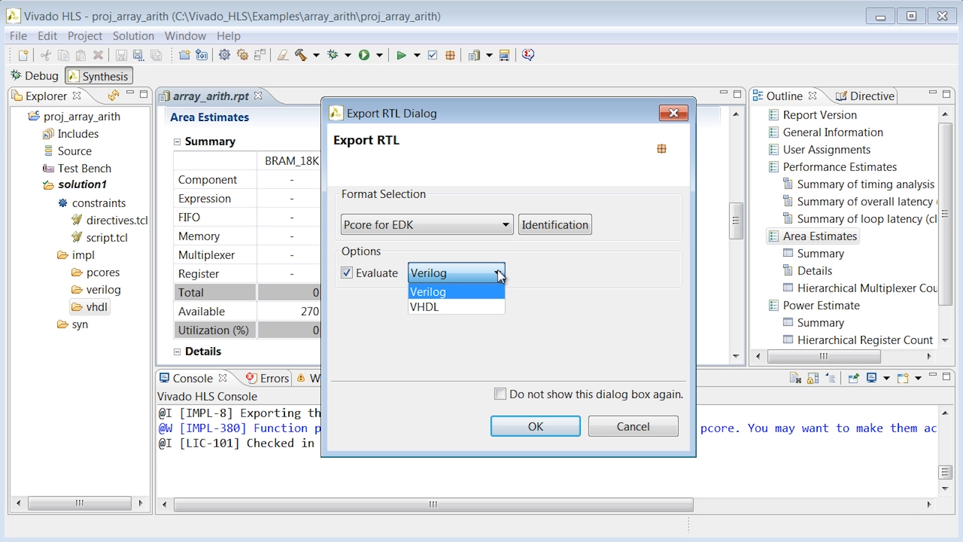
{"action": "left_click", "coordinate": [490, 291]}
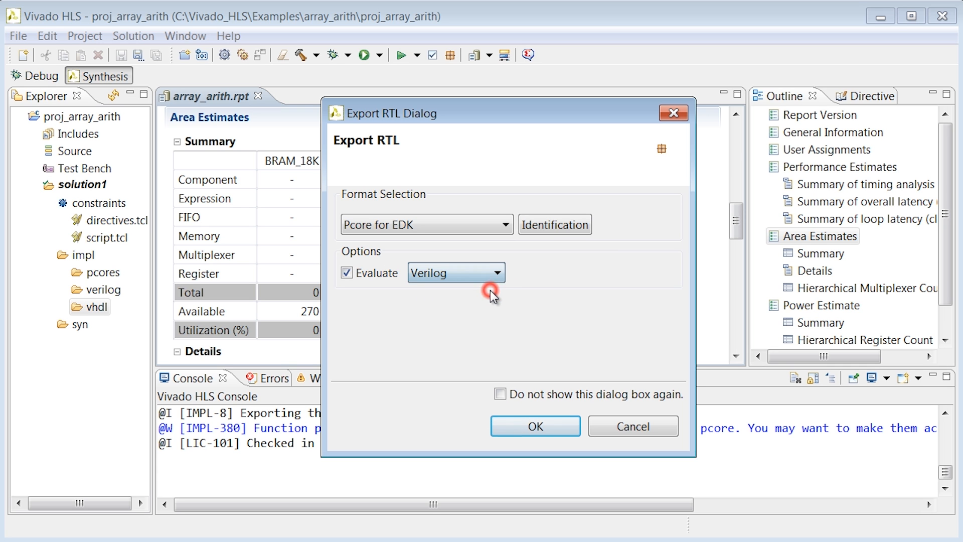
{"action": "left_click", "coordinate": [533, 428]}
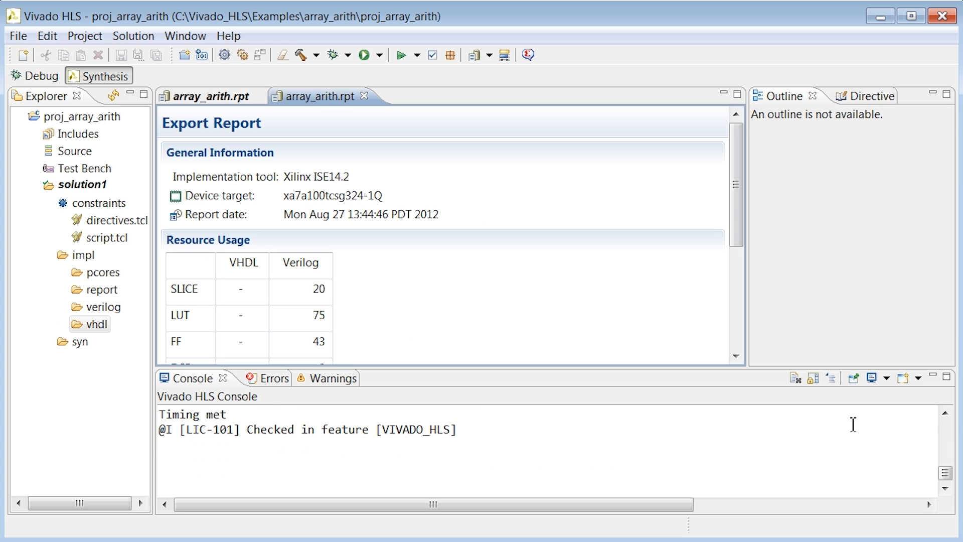
Review the resource usage and final timing in the Export RTL report and compare them with the synthesis report's area estimates
{"action": "double_click", "coordinate": [946, 412]}
{"action": "left_click_drag", "start_coordinate": [946, 412], "coordinate": [946, 412]}
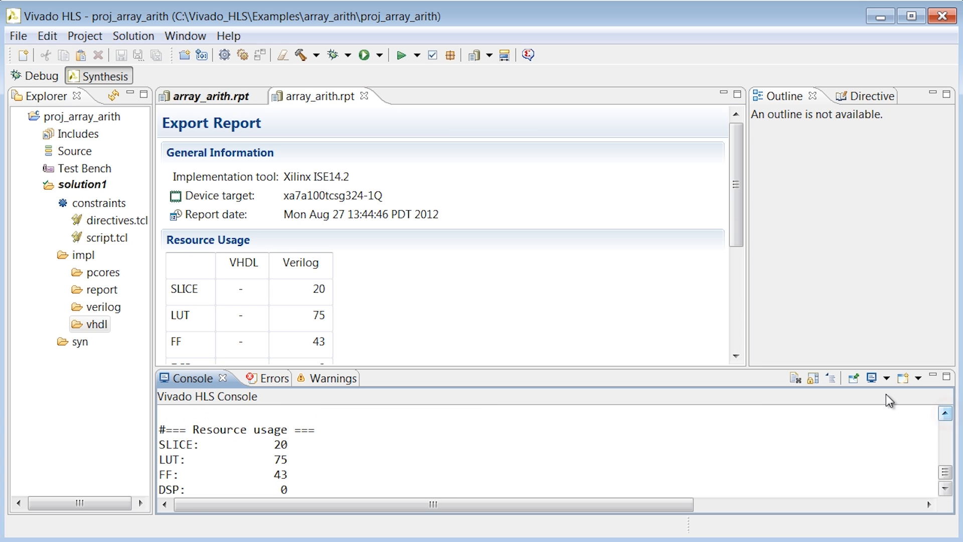
{"action": "left_click_drag", "start_coordinate": [736, 357], "coordinate": [736, 356]}
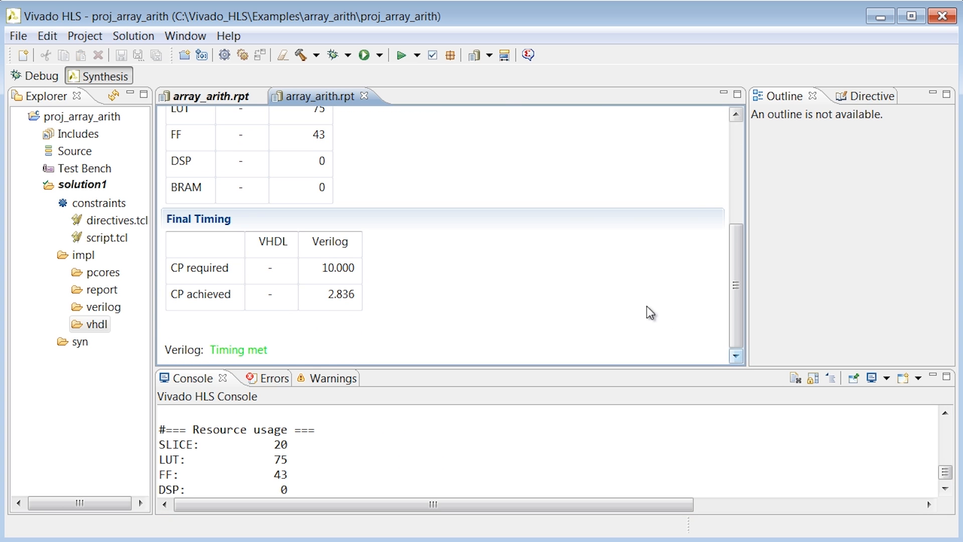
{"action": "left_click", "coordinate": [488, 54]}
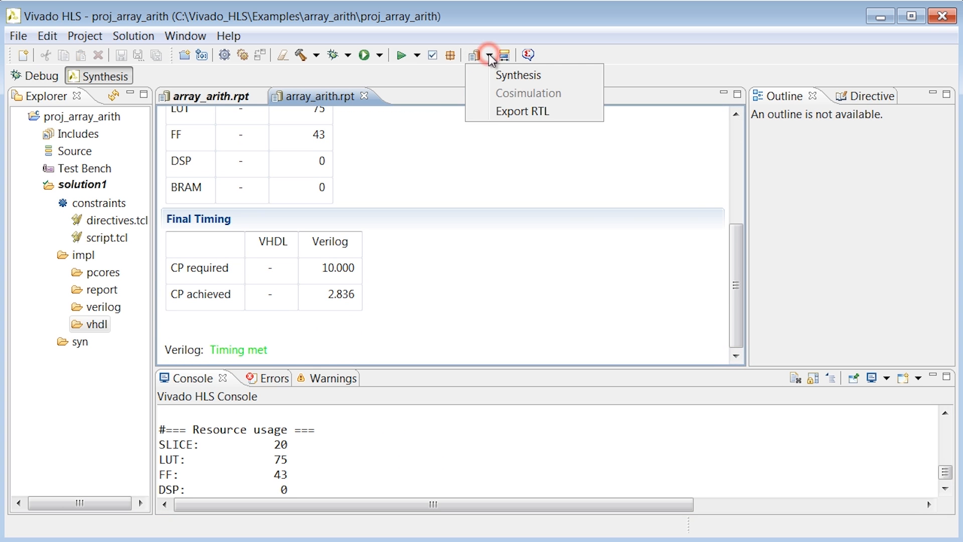
{"action": "left_click", "coordinate": [492, 113]}
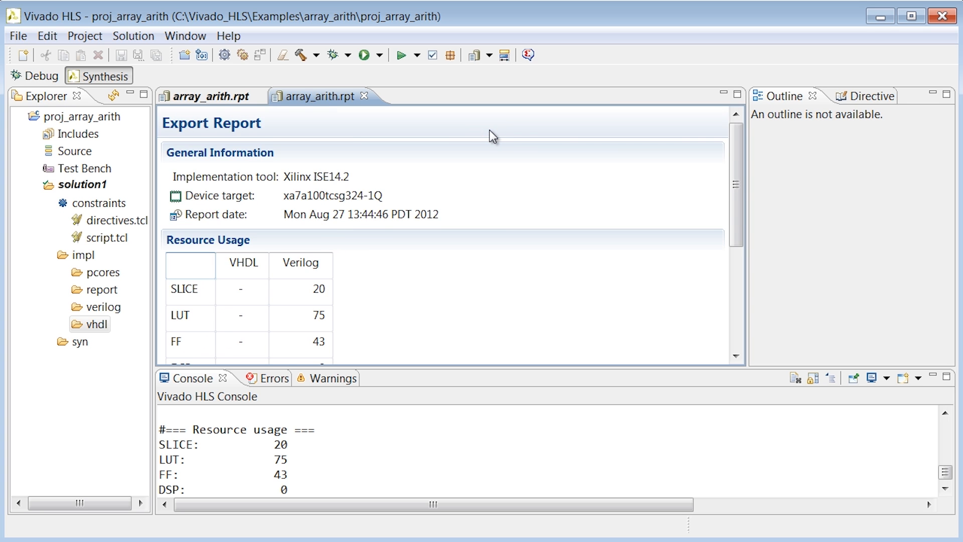
{"action": "scroll", "coordinate": [489, 130], "scroll_direction": "down", "scroll_amount": 3}
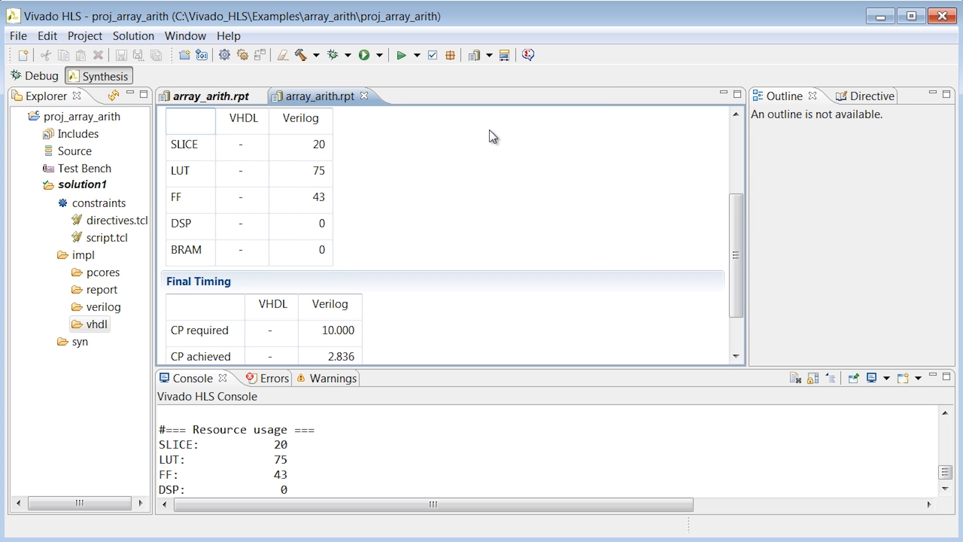
{"action": "scroll", "coordinate": [490, 131], "scroll_direction": "down", "scroll_amount": 2}
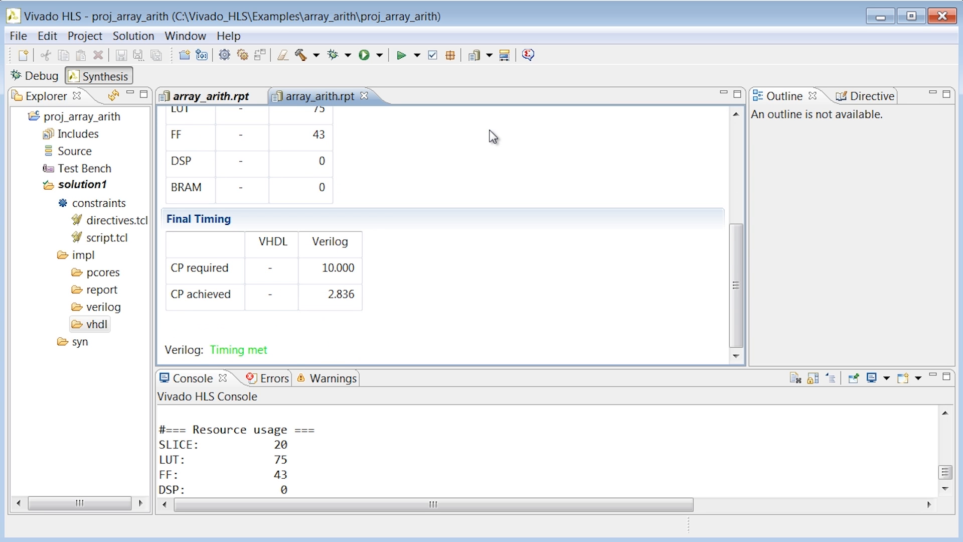
{"action": "left_click", "coordinate": [488, 55]}
{"action": "left_click", "coordinate": [495, 77]}
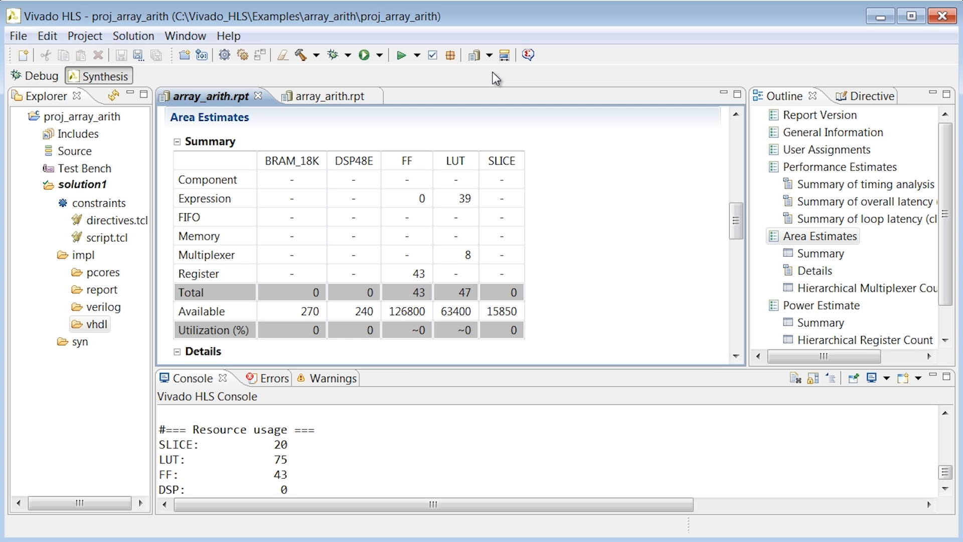
Examine the generated files in solution1's impl/verilog folder and the full name of the exported core folder under pcores
{"action": "left_click", "coordinate": [62, 306]}
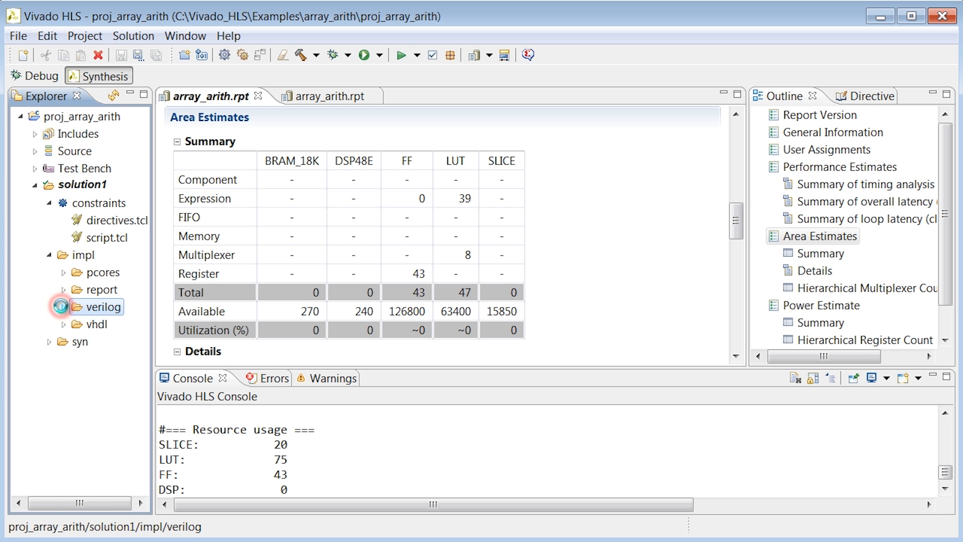
{"action": "left_click", "coordinate": [62, 307]}
{"action": "left_click_drag", "start_coordinate": [50, 505], "coordinate": [83, 510]}
{"action": "left_click_drag", "start_coordinate": [137, 284], "coordinate": [135, 253]}
{"action": "left_click", "coordinate": [18, 503]}
{"action": "left_click", "coordinate": [14, 203]}
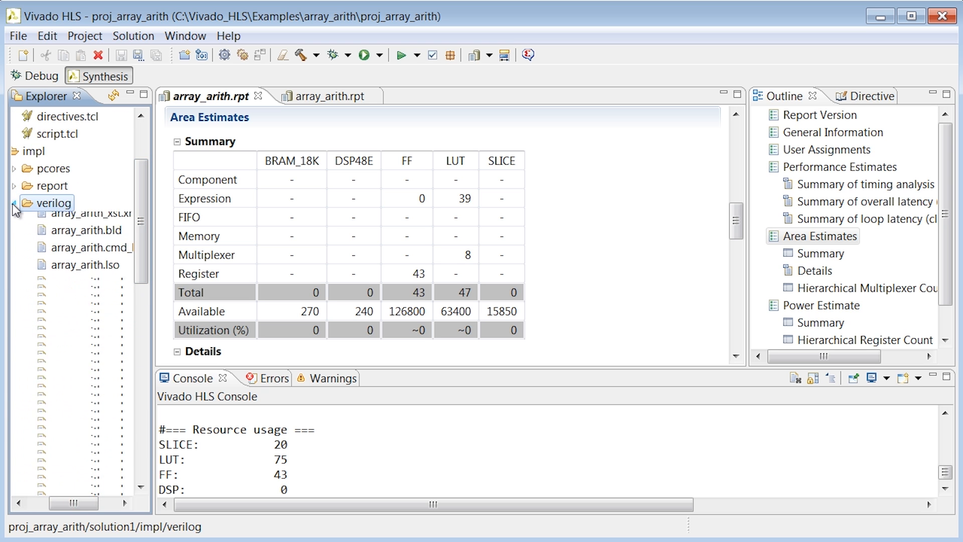
{"action": "left_click", "coordinate": [13, 203]}
{"action": "left_click", "coordinate": [60, 272]}
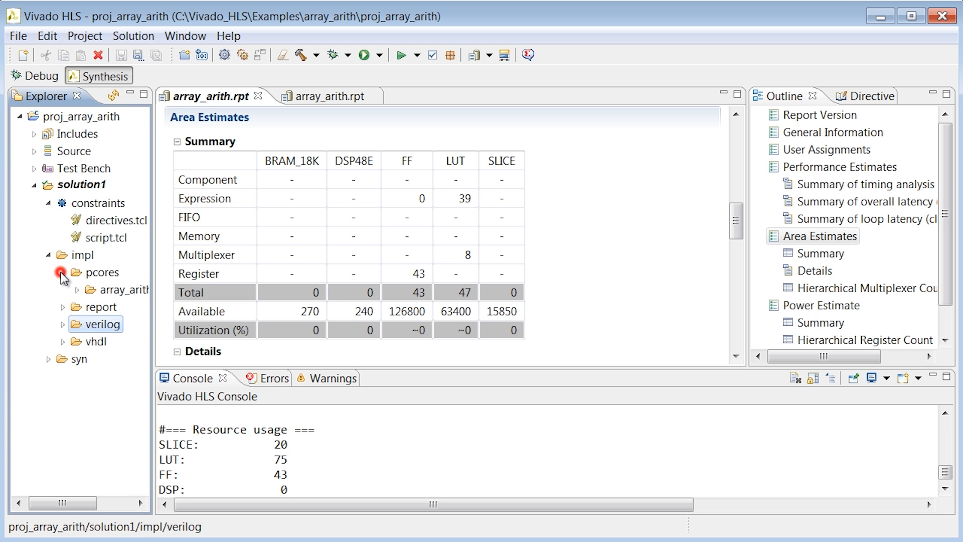
{"action": "left_click", "coordinate": [95, 290]}
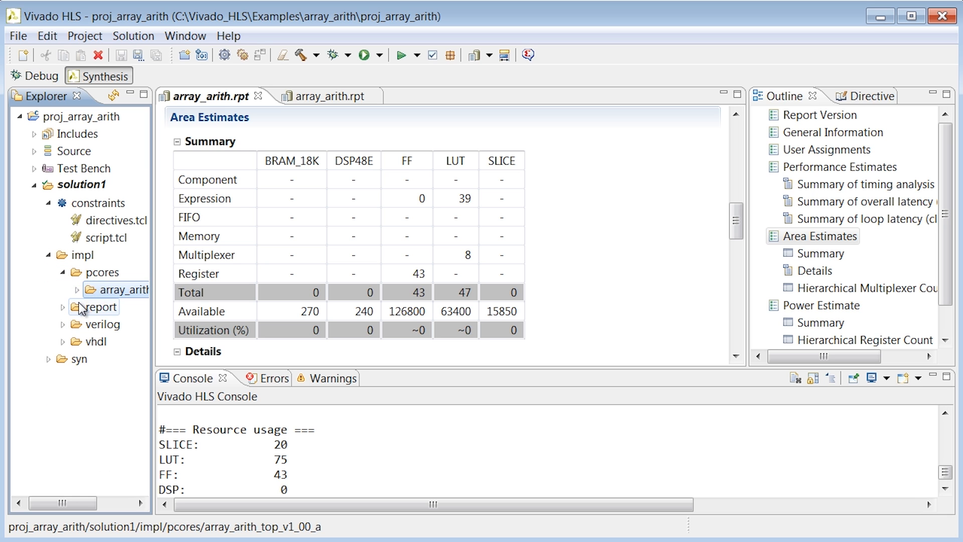
{"action": "left_click_drag", "start_coordinate": [77, 502], "coordinate": [113, 507]}
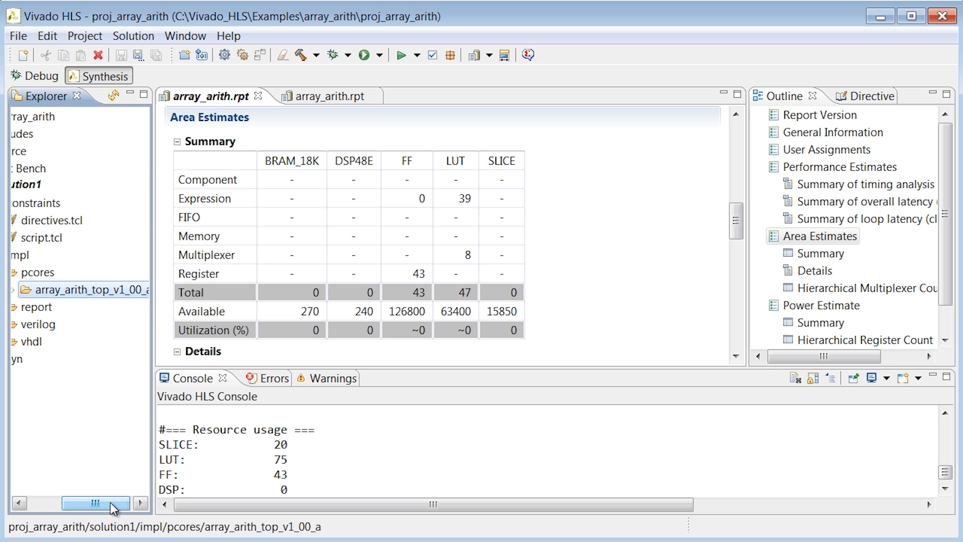